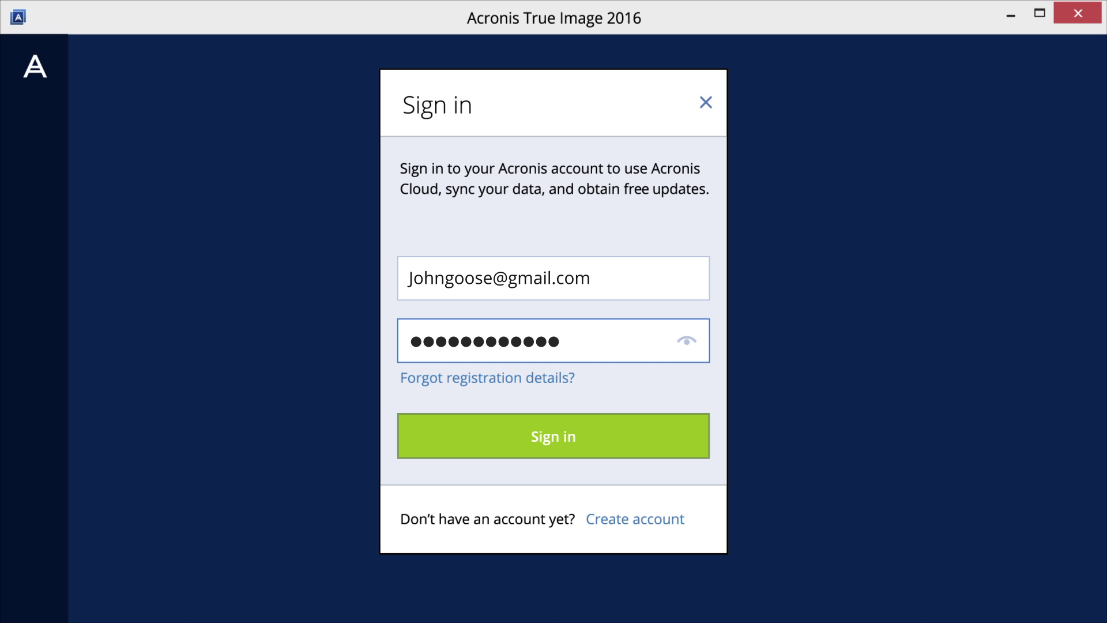
Sign in to the Acronis account and start creating a new backup
click(548, 441)
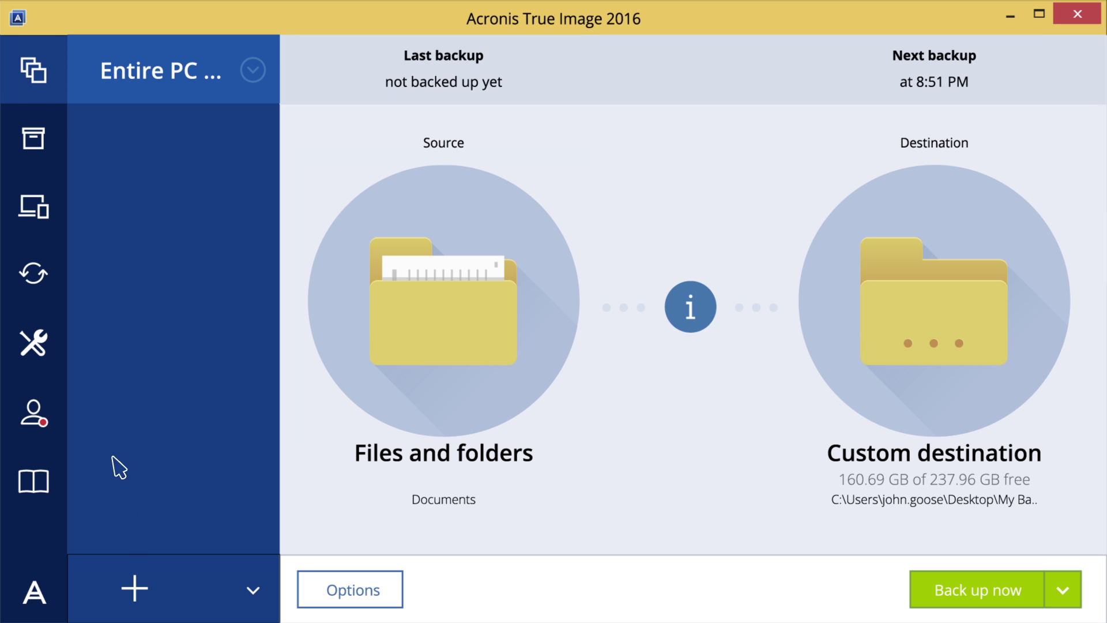
click(136, 588)
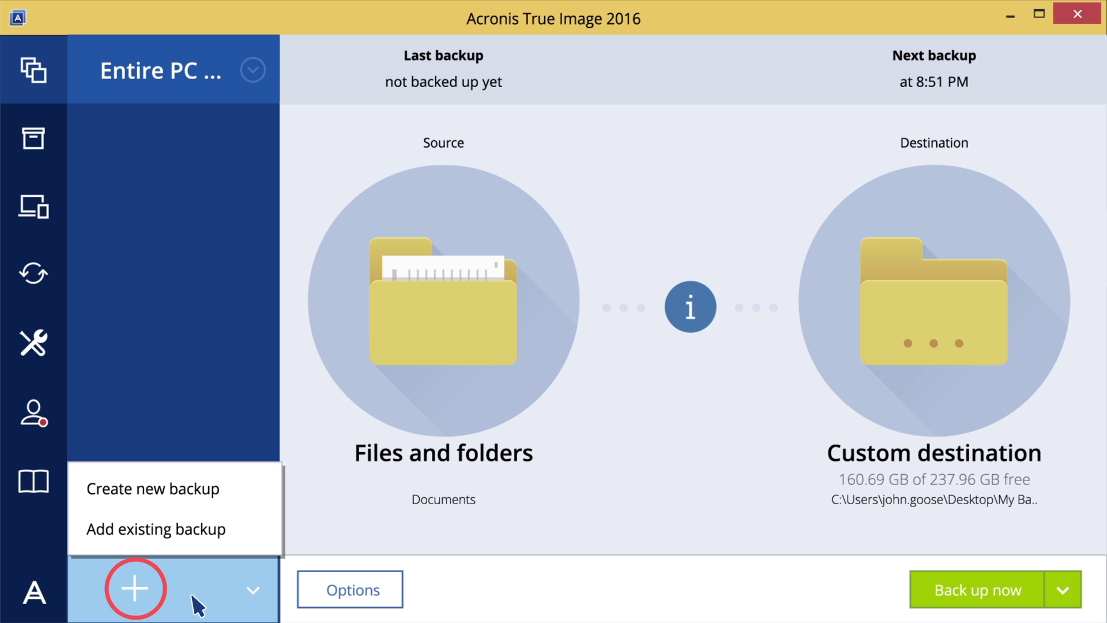
click(183, 488)
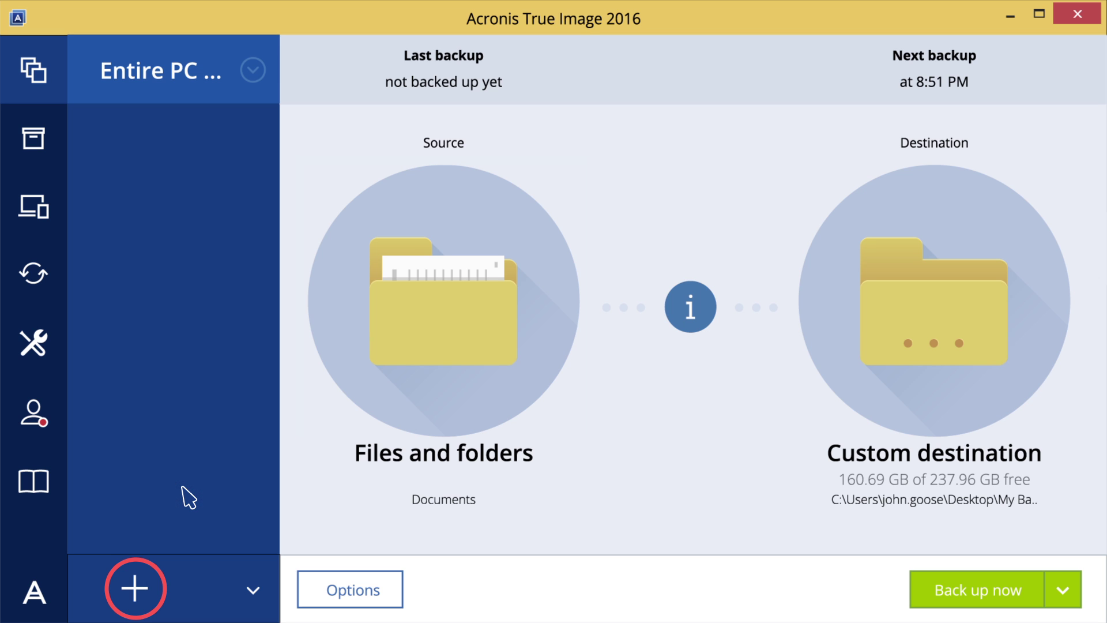
Choose Files and folders as the backup source and tick the Music and Pictures folders
click(443, 323)
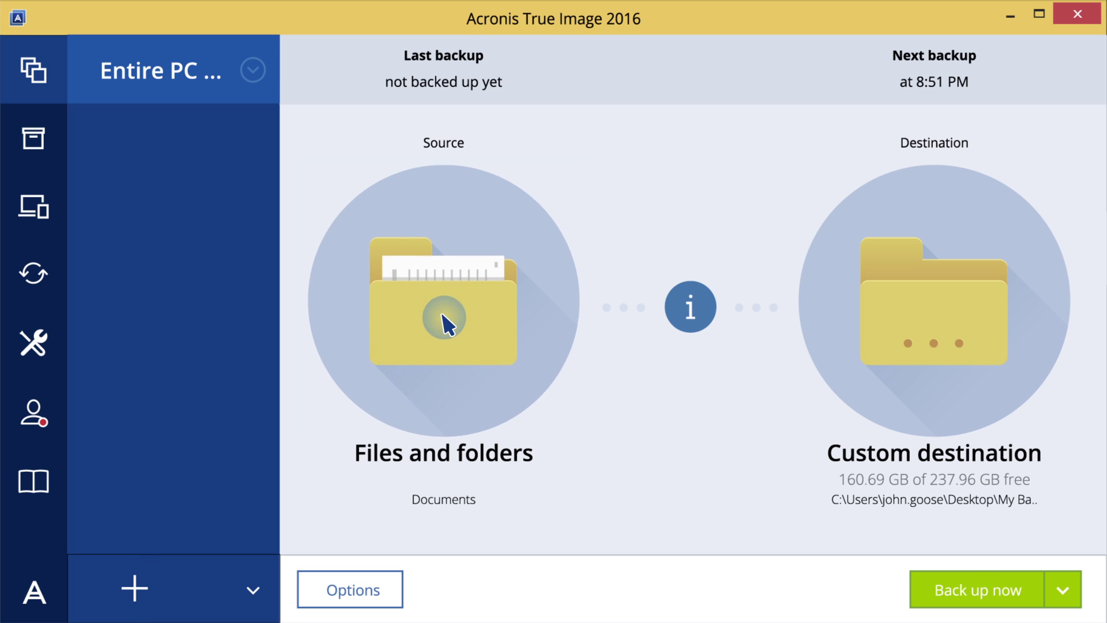
click(724, 467)
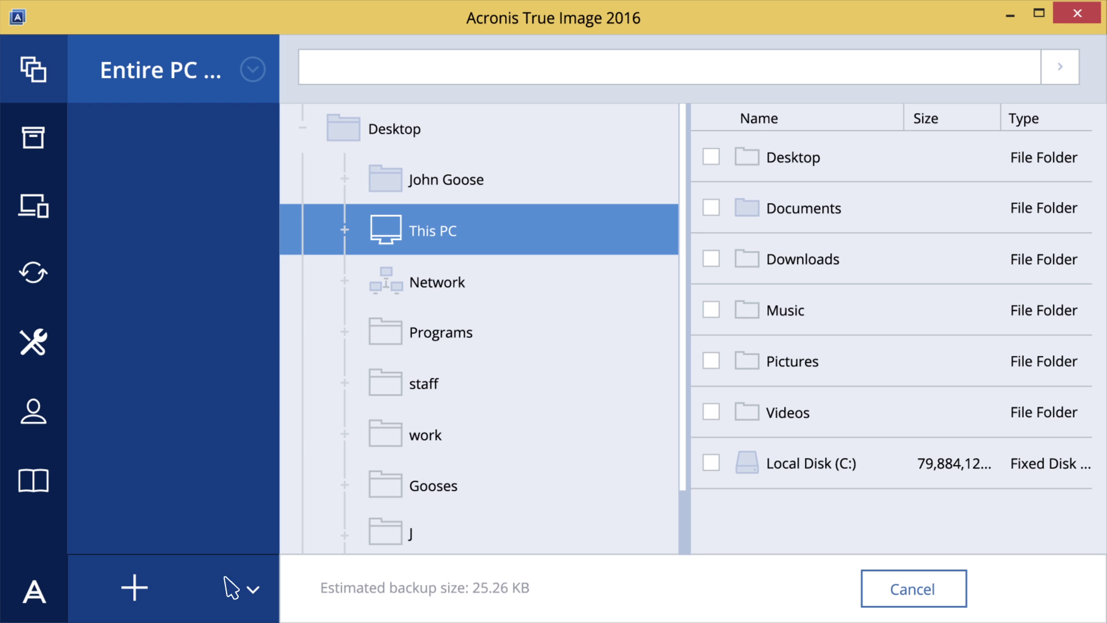
click(713, 310)
click(713, 362)
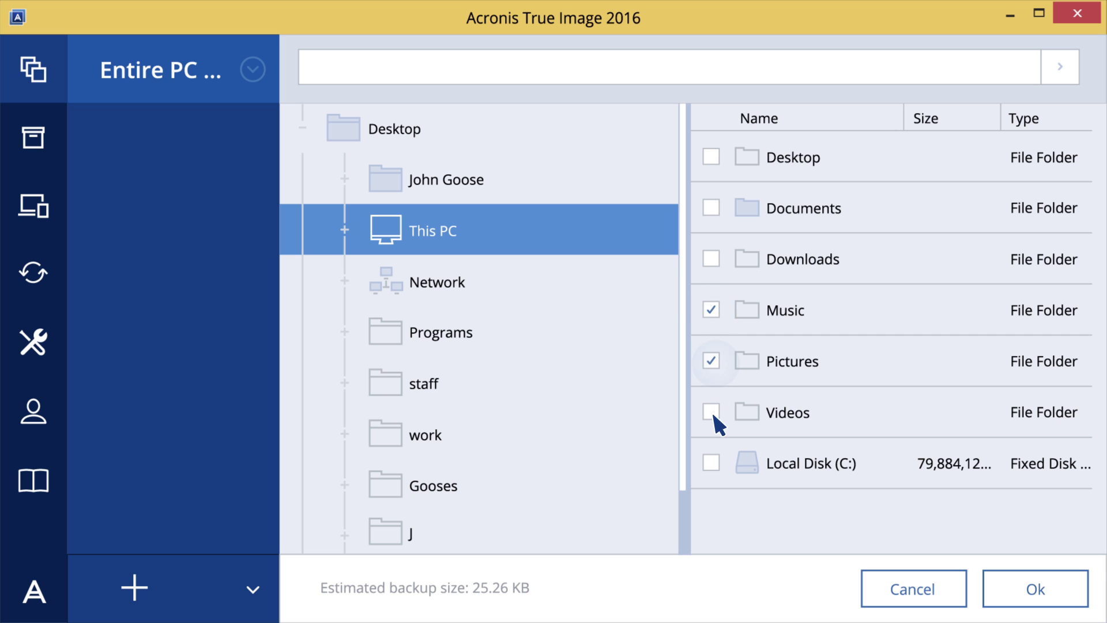
Confirm the source folders and set the My Backups folder as the backup destination
click(1032, 588)
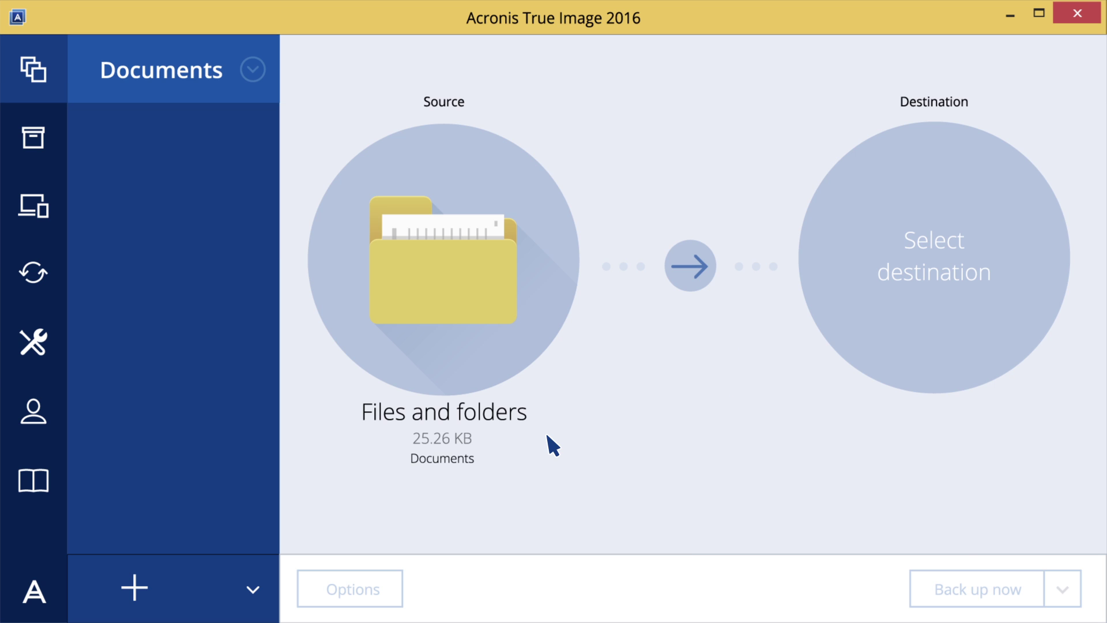
click(940, 255)
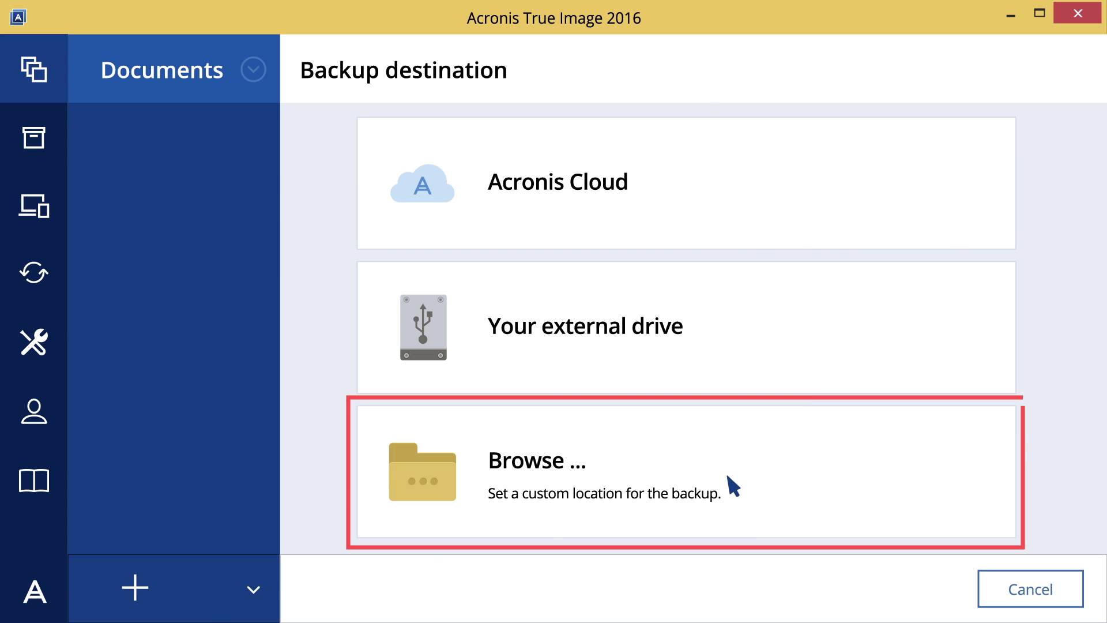
click(731, 478)
click(448, 237)
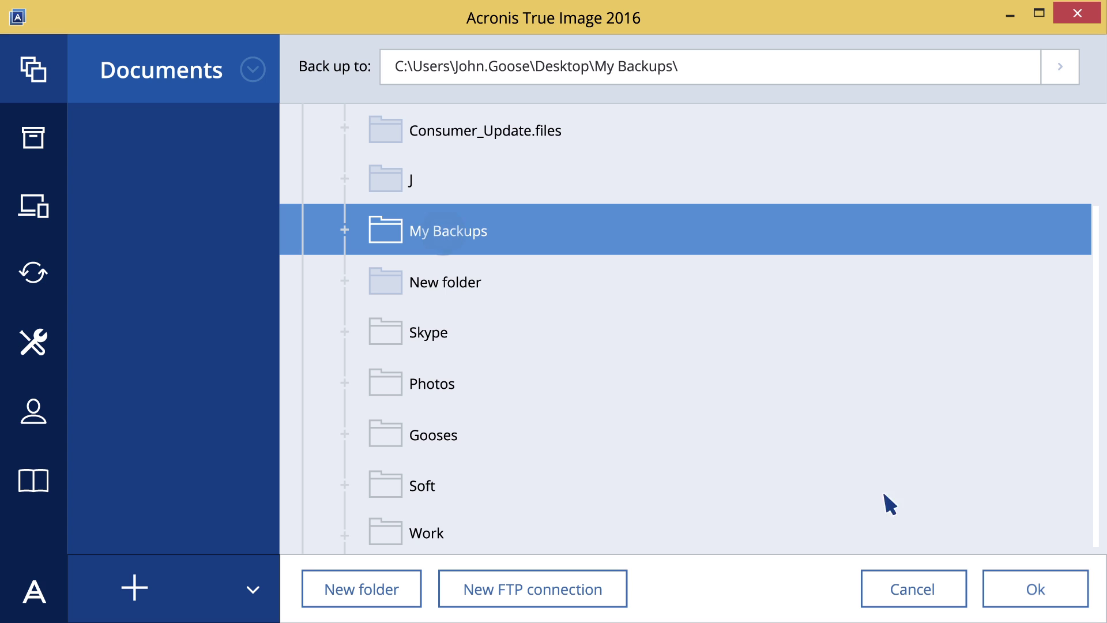
click(1039, 591)
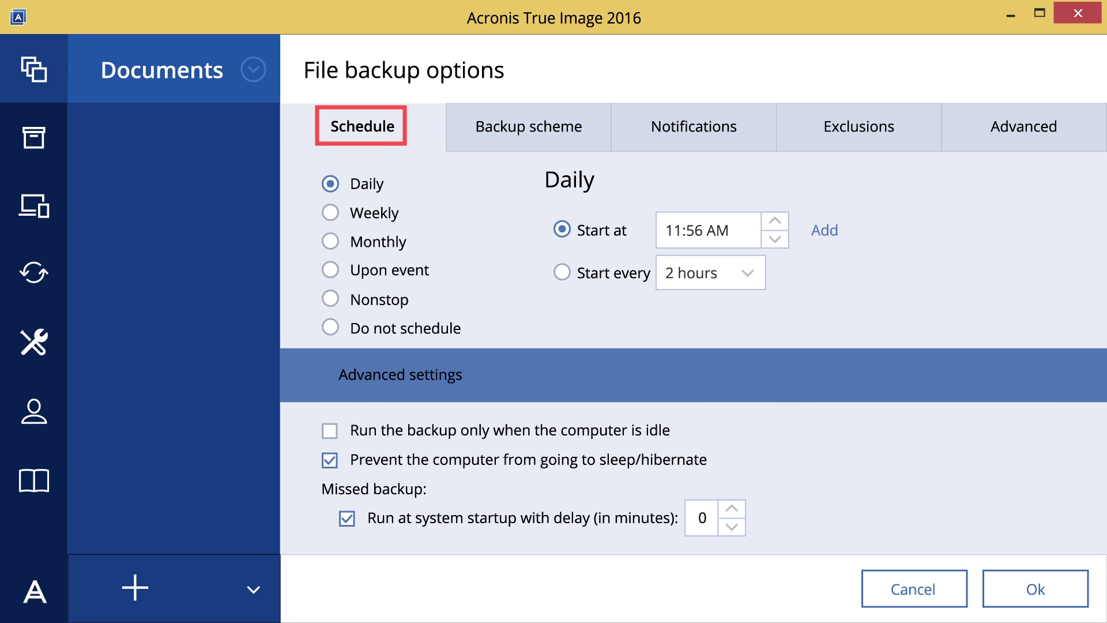
Switch the backup scheme to Incremental, then go to the notification settings
click(529, 126)
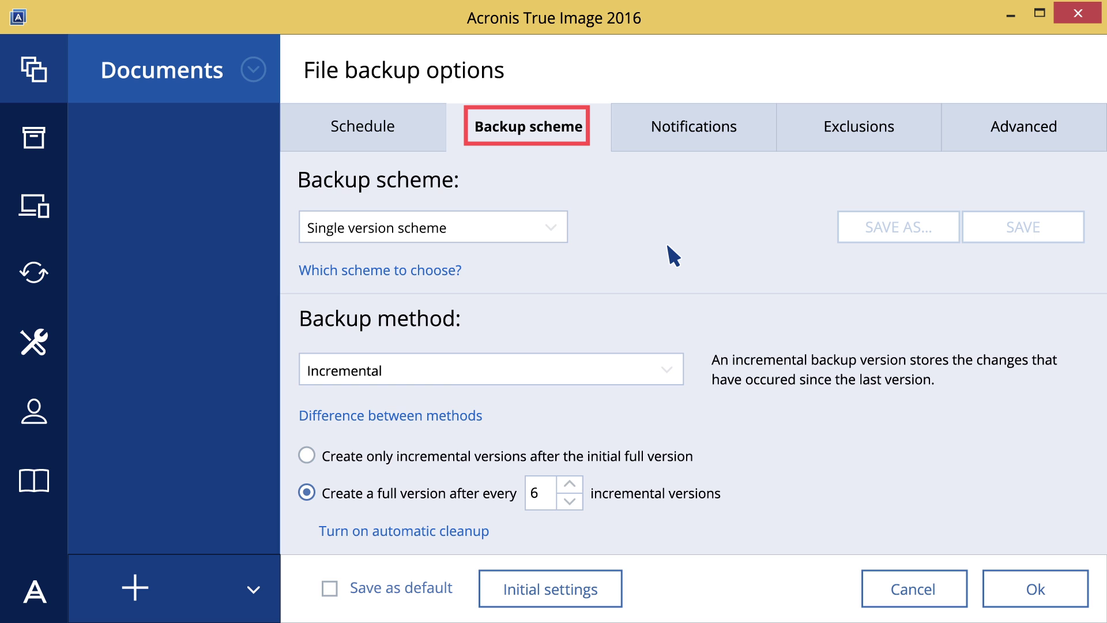
click(550, 227)
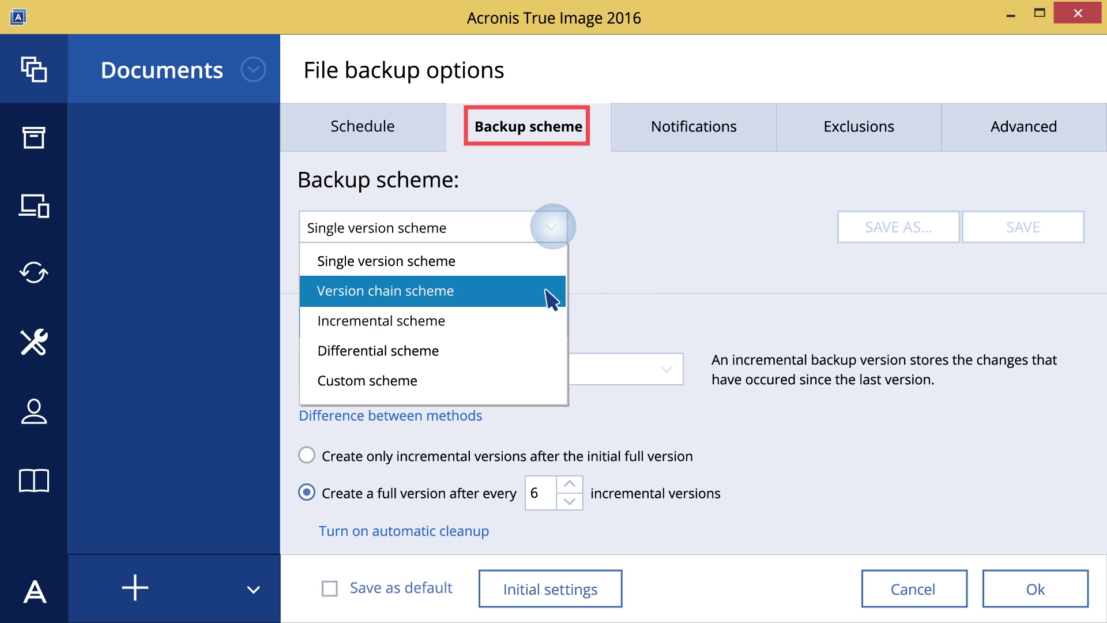
click(541, 319)
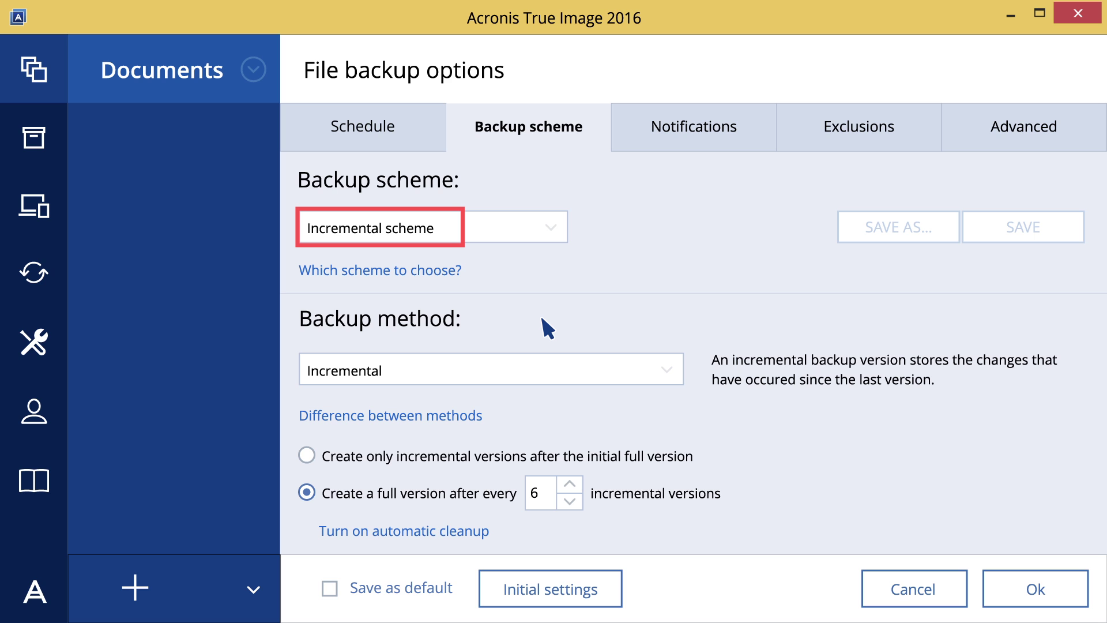
click(418, 533)
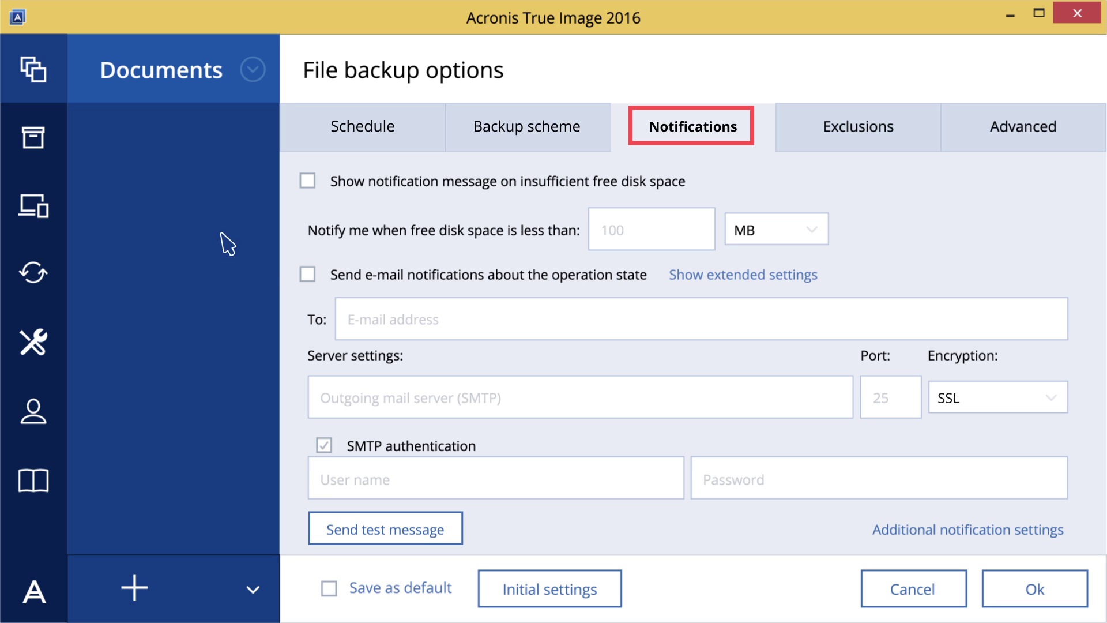
Enable e-mail notifications to the recipient's address through smtp.gmail.com on port 465
click(307, 274)
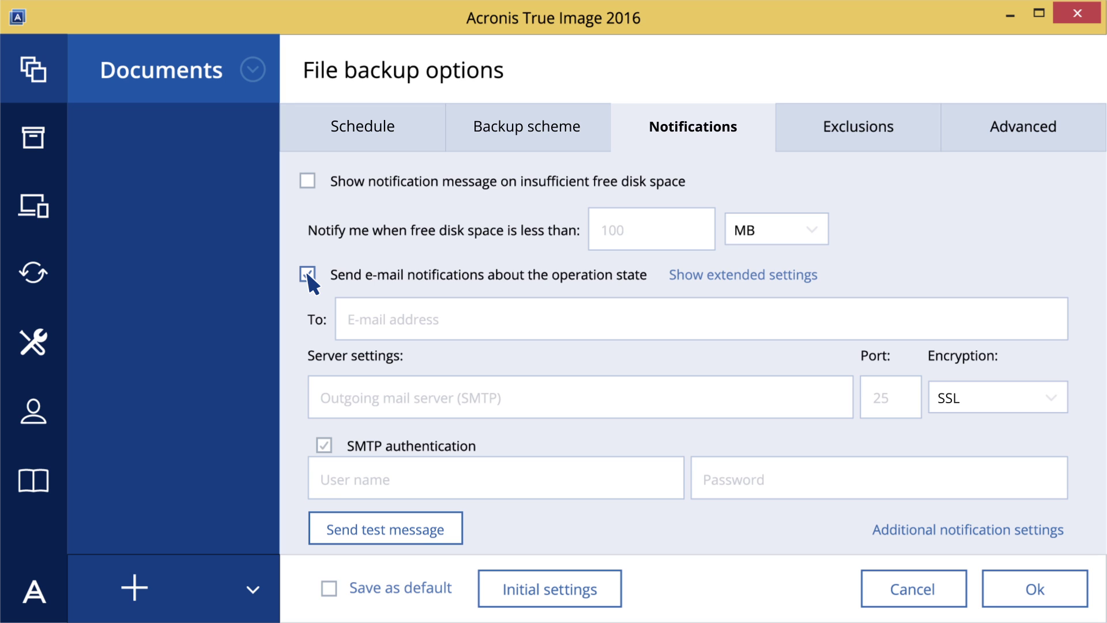
click(348, 318)
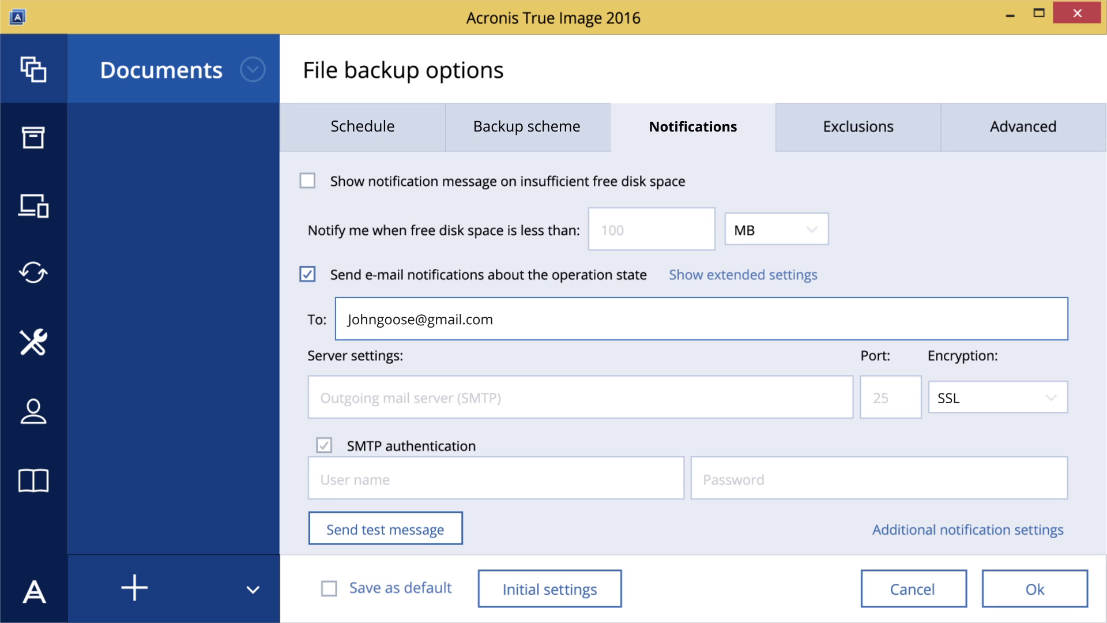
click(331, 396)
text(smtp.gmail.com)
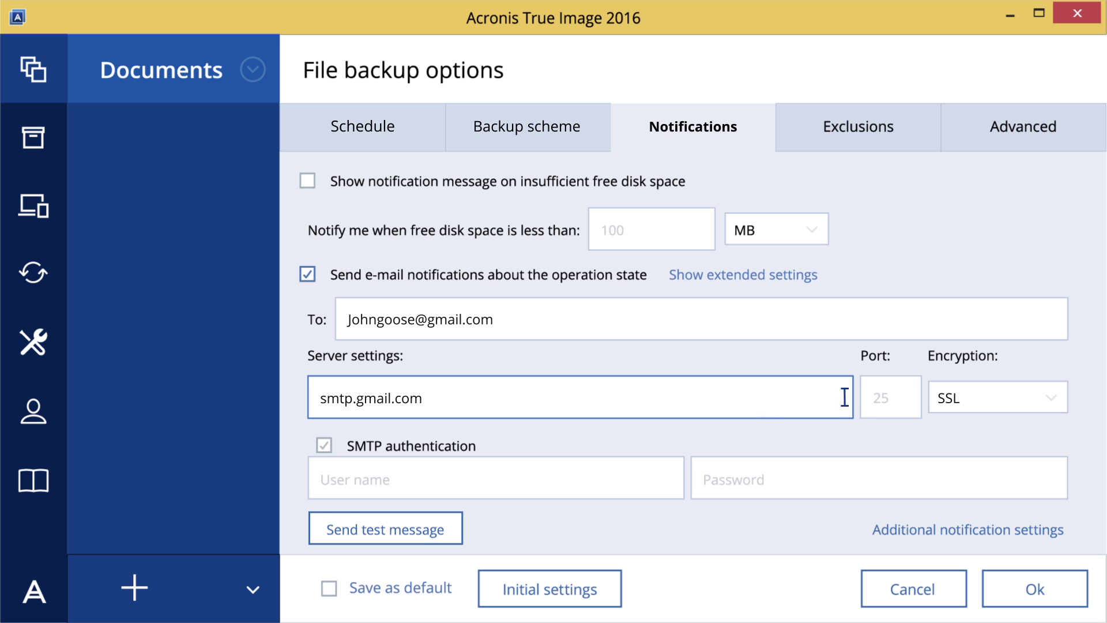
click(891, 396)
text(465)
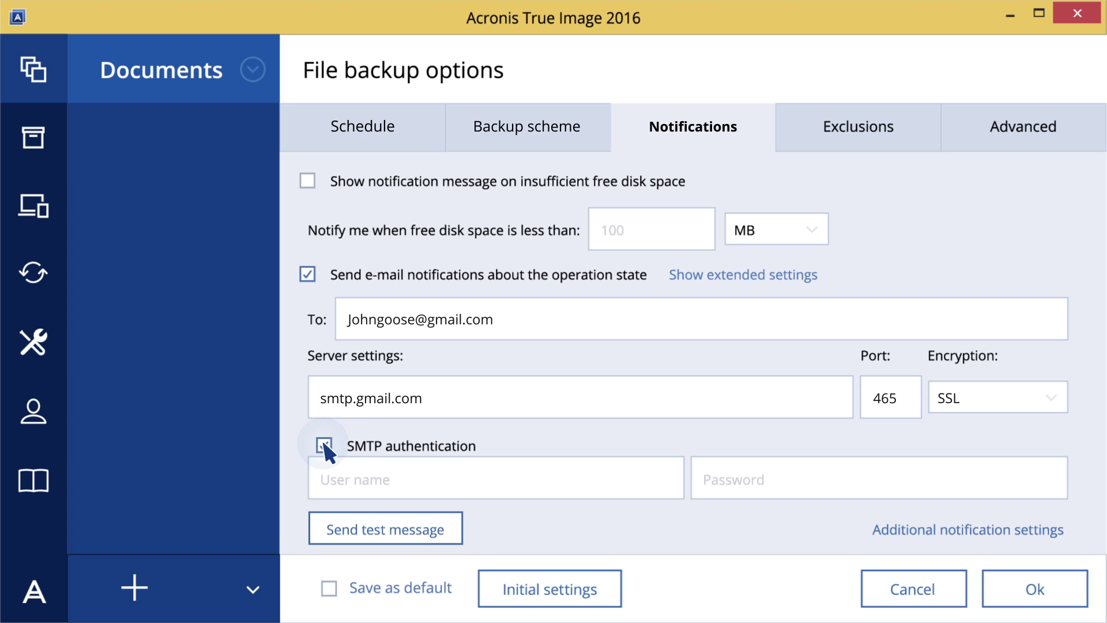
Enter the SMTP login user name and account password
click(434, 475)
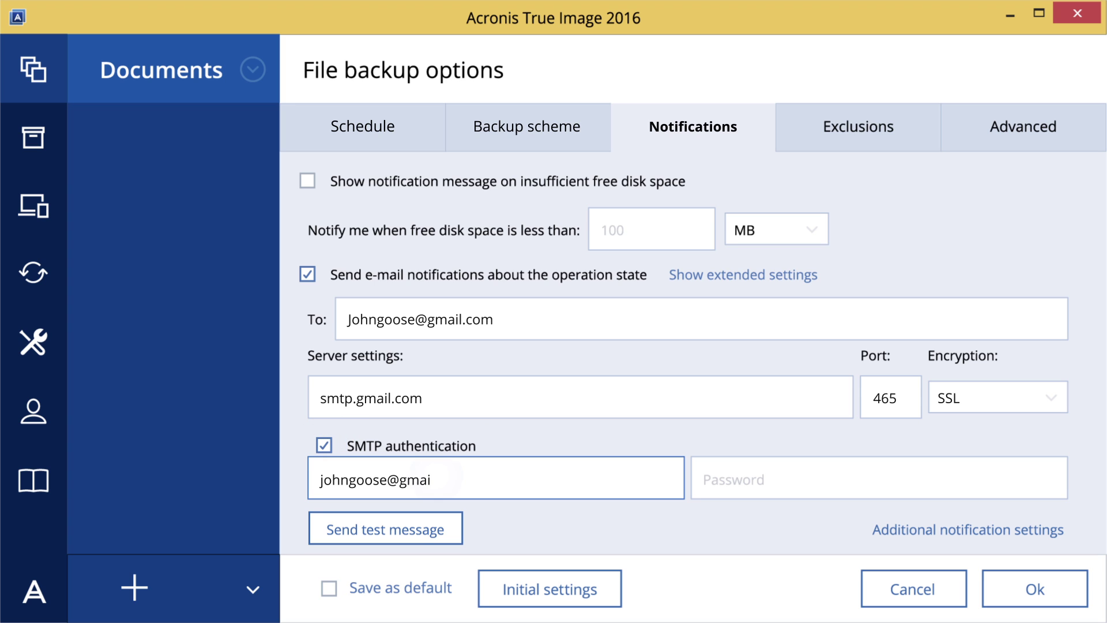
click(749, 478)
text(*************)
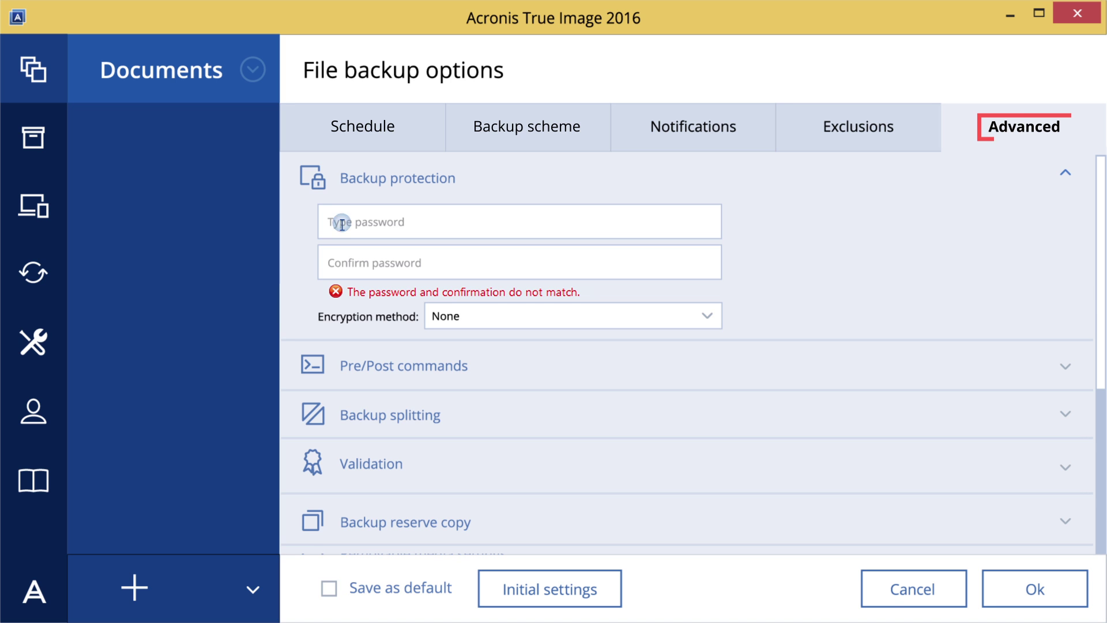
Protect the backup with a confirmed password and enable validation when it is created
text(**********)
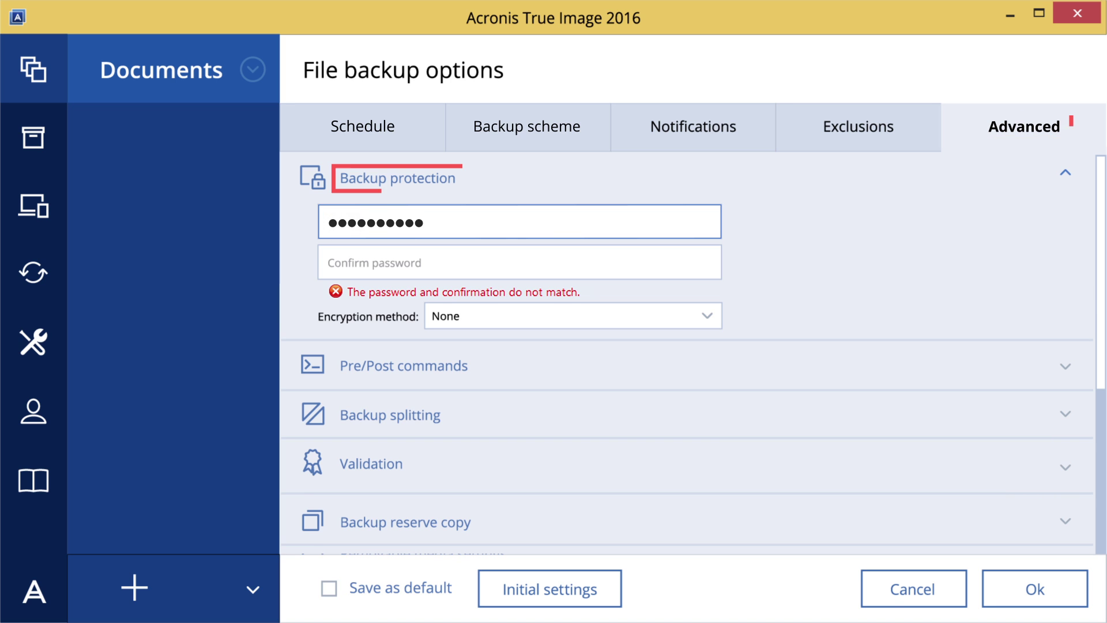
text(**)
click(339, 267)
text(****)
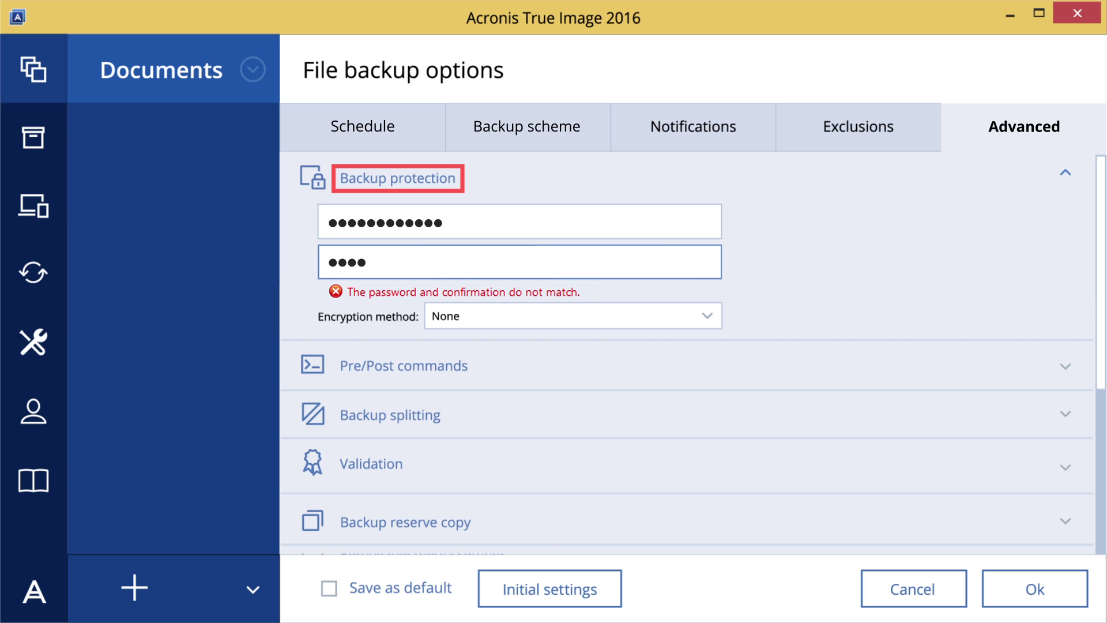
text(********)
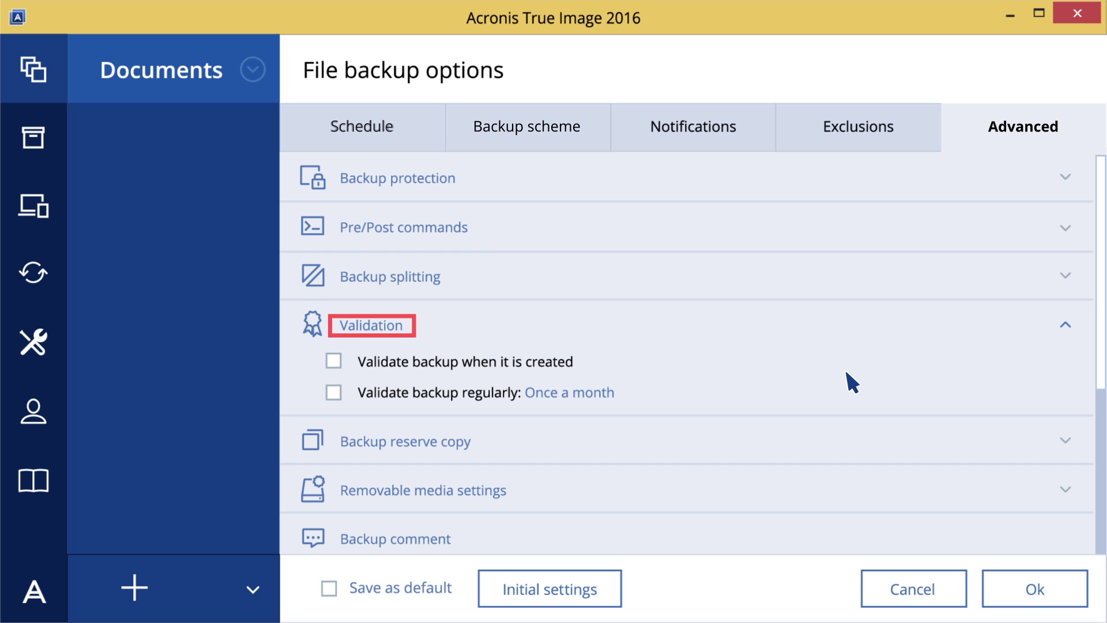
click(333, 359)
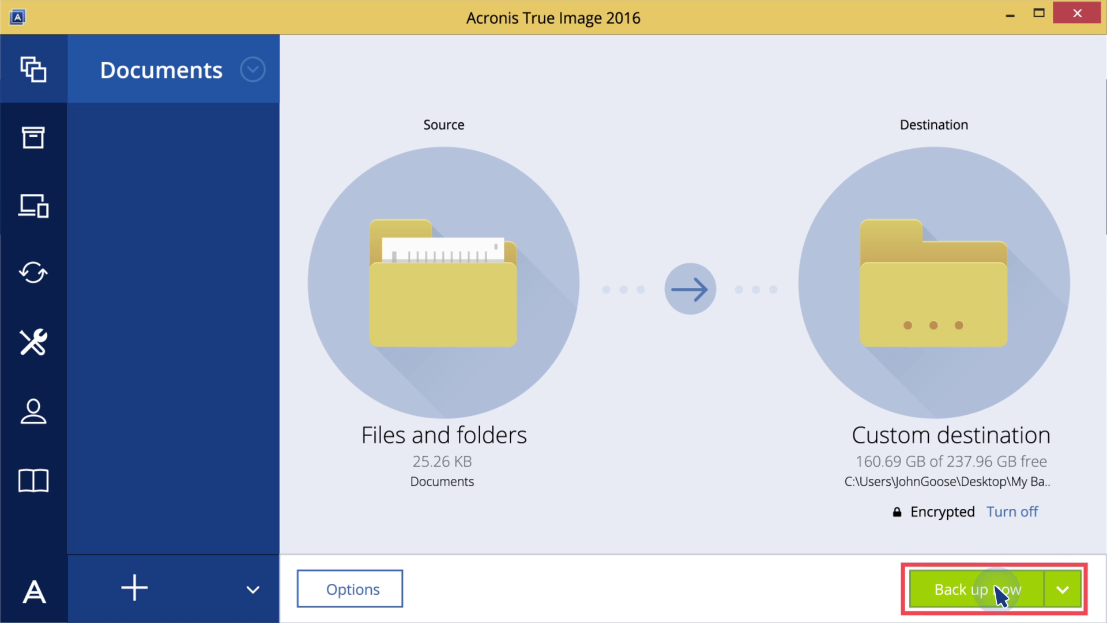
Run the Documents backup now and show its actions menu once it completes
click(1000, 591)
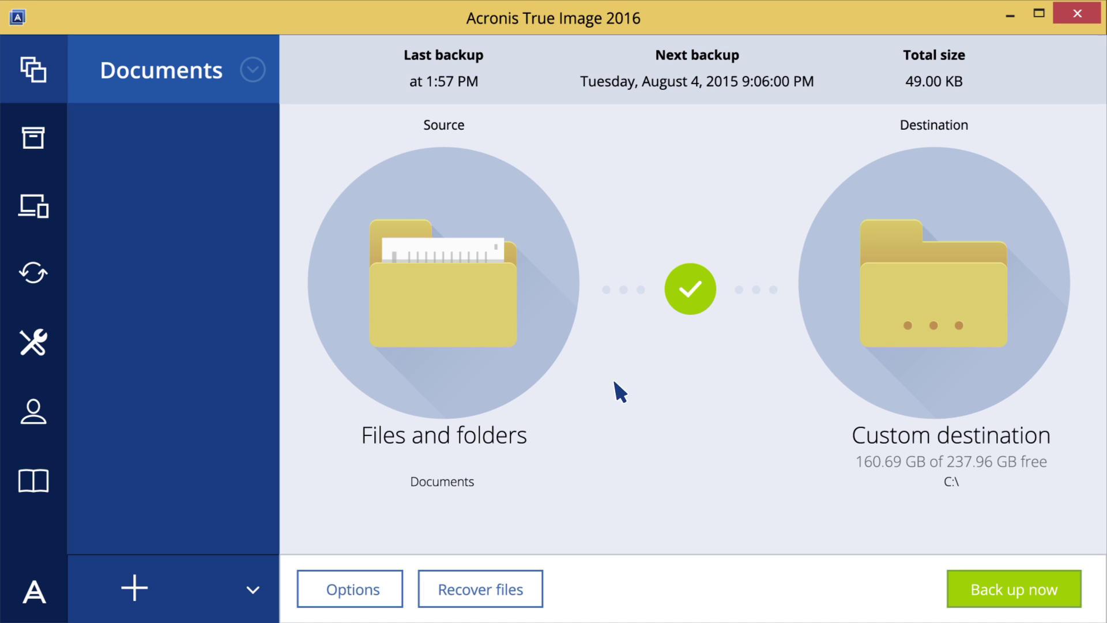
click(252, 70)
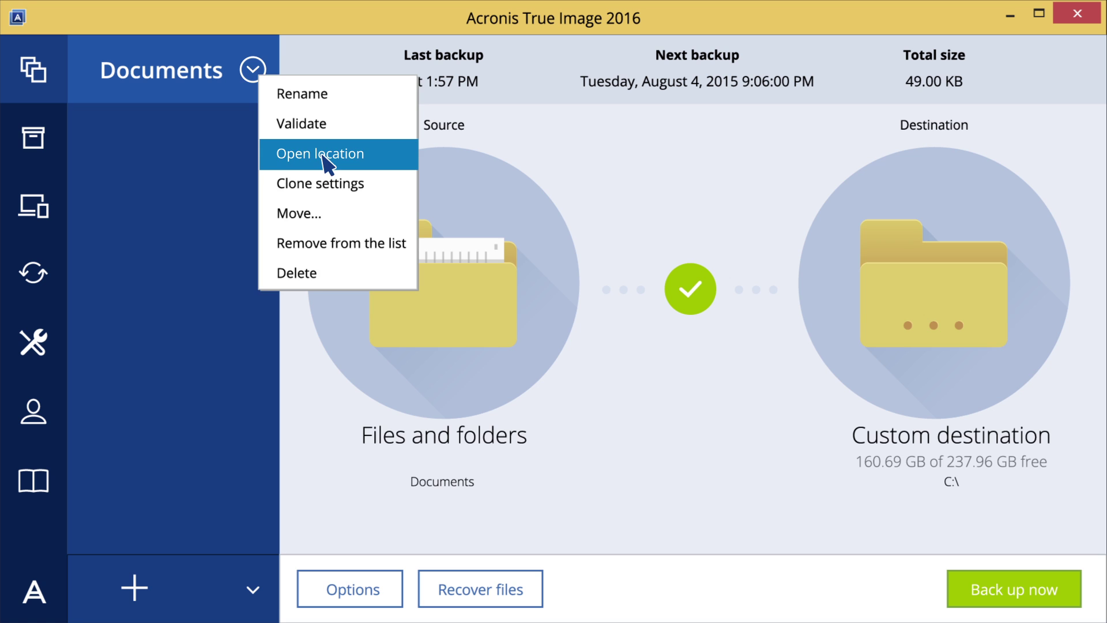